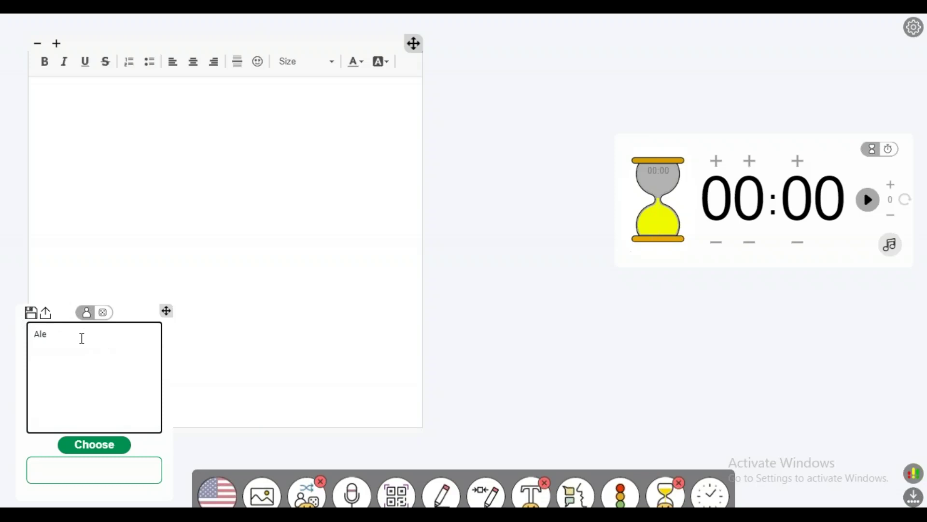
Step: Complete the four-student list in the random name picker with one first name per line and choose a random student
key("Return")
type("Burhanuddin")
key("Return")
type("Rashida")
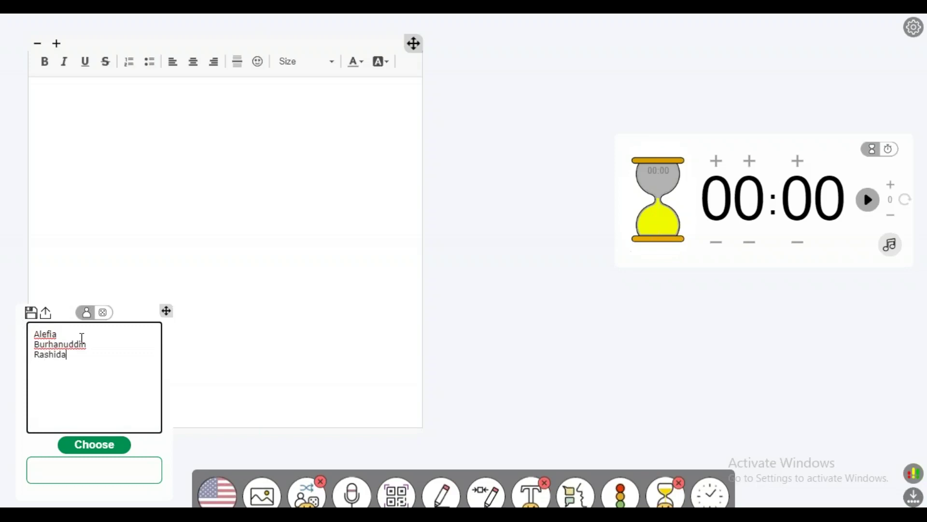
key("Return")
type("Tahir")
left_click(98, 443)
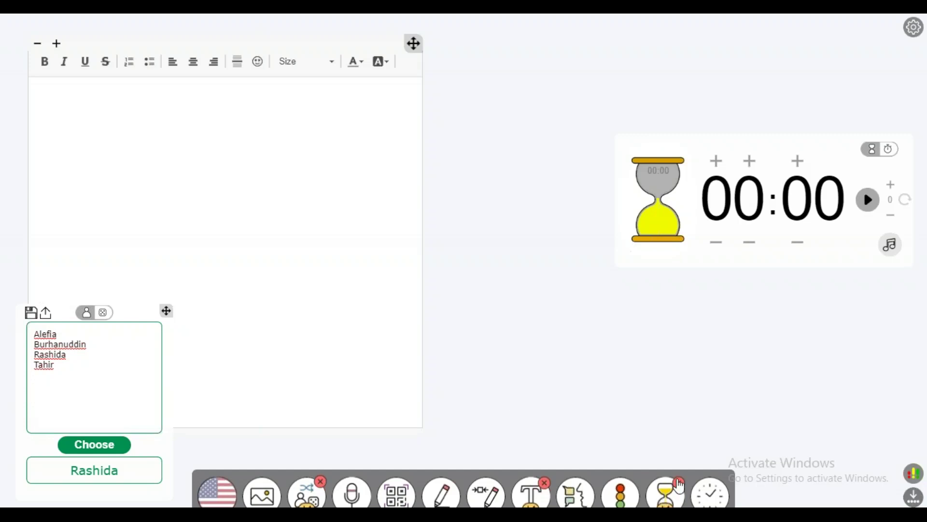
Step: Remove the timer widget and roll two dice with the random picker's dice mode
left_click(681, 485)
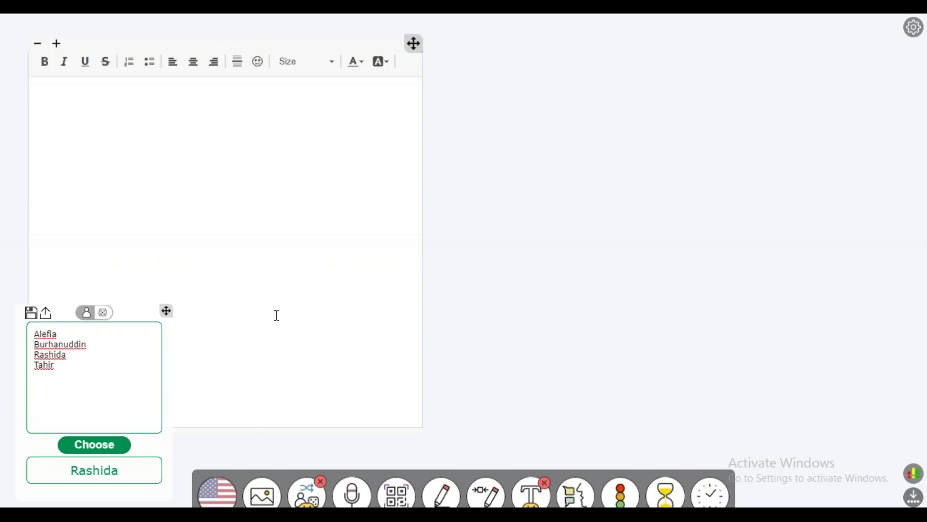
left_click(104, 314)
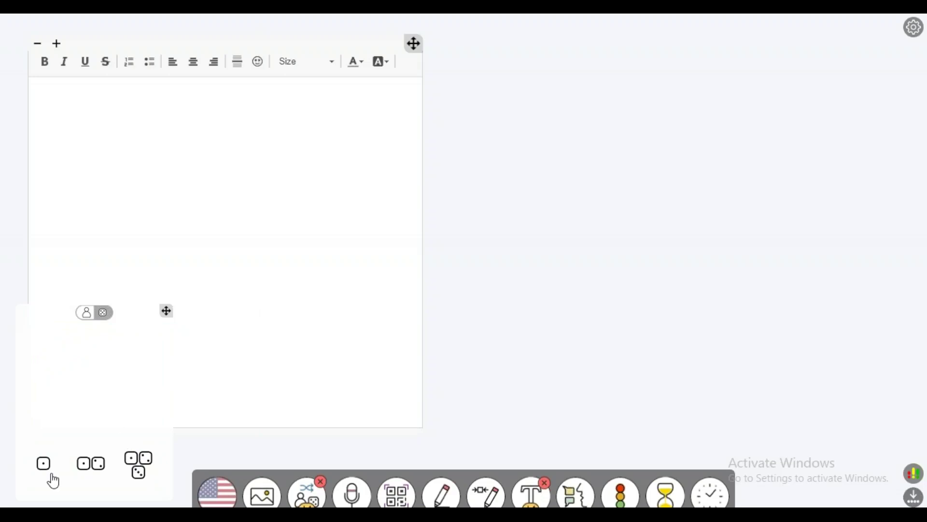
left_click(83, 465)
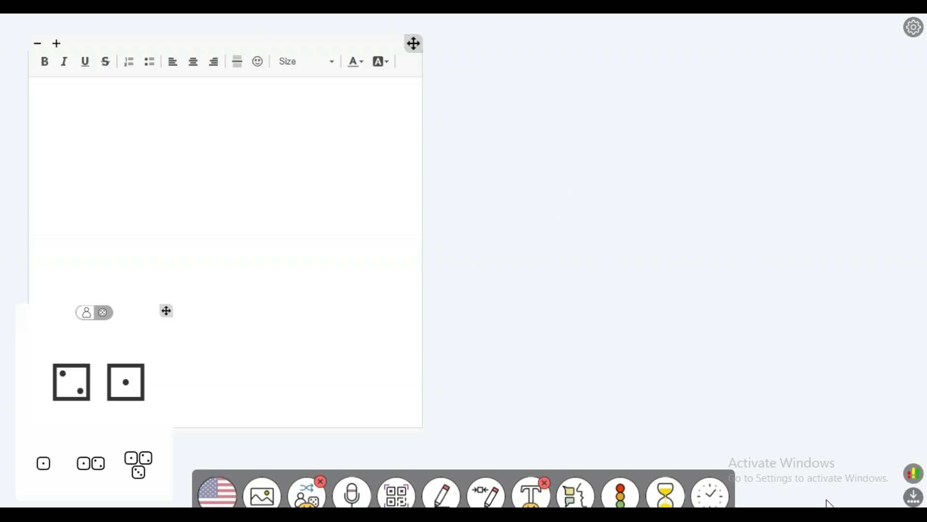
key("Escape")
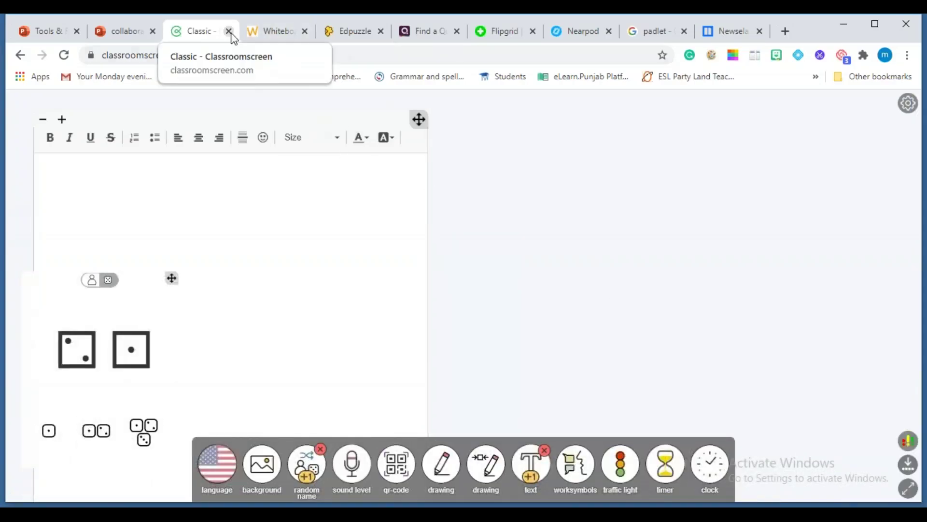
Step: Switch to Whiteboard.fi and create a new class under the name Demo with the optional settings left off
left_click(49, 32)
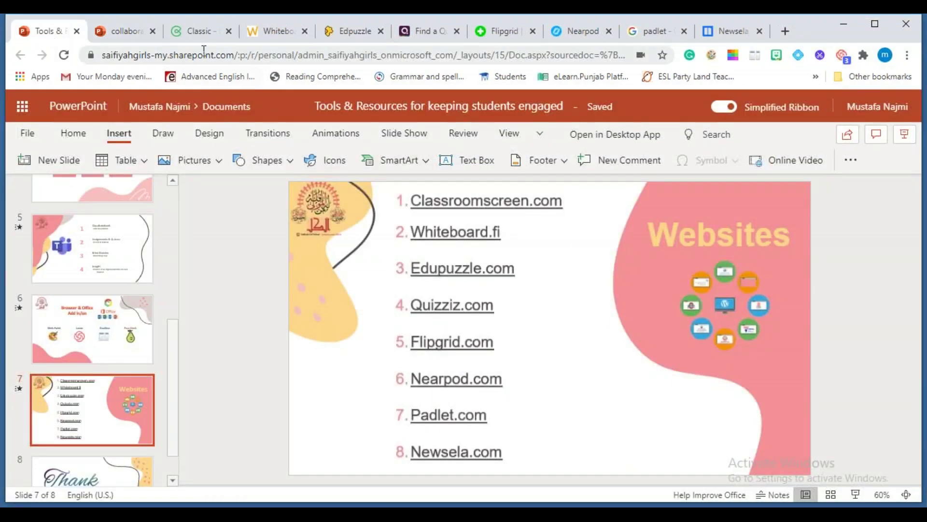
left_click(272, 35)
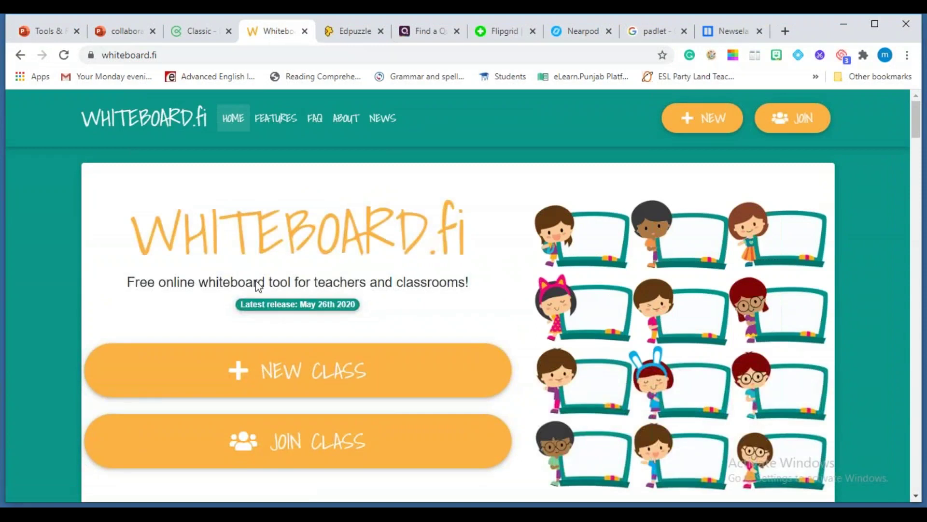
left_click(334, 381)
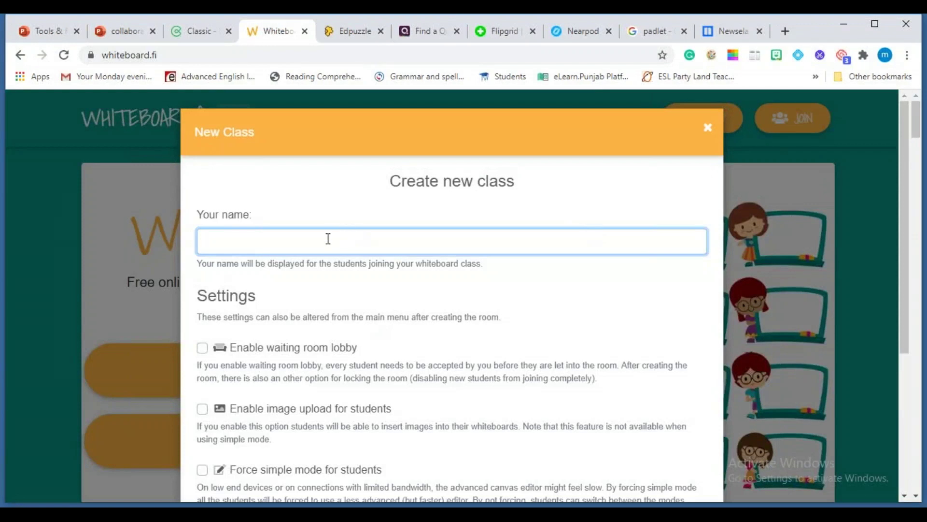
type("Demo")
left_click_drag(904, 176, 906, 330)
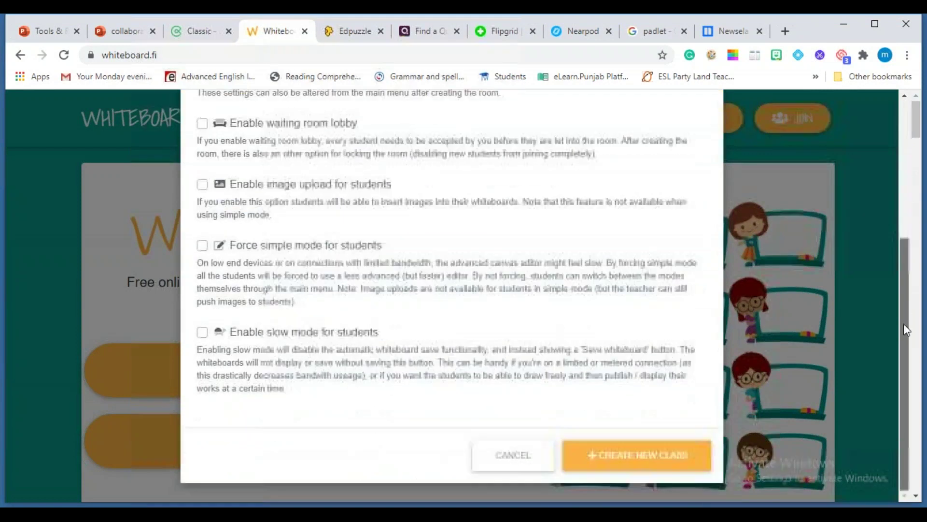
left_click(643, 458)
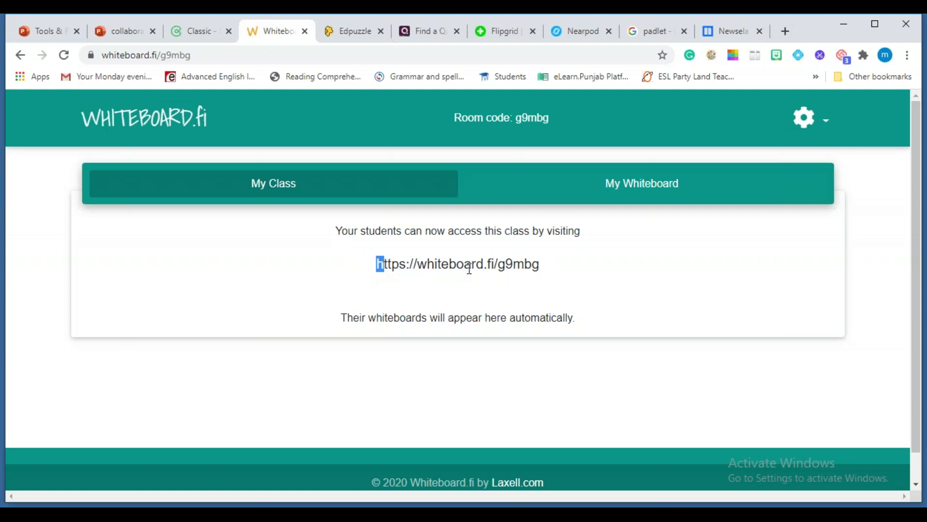
Step: Copy the new class's student access link for sharing with the participants
left_click_drag(378, 265, 548, 273)
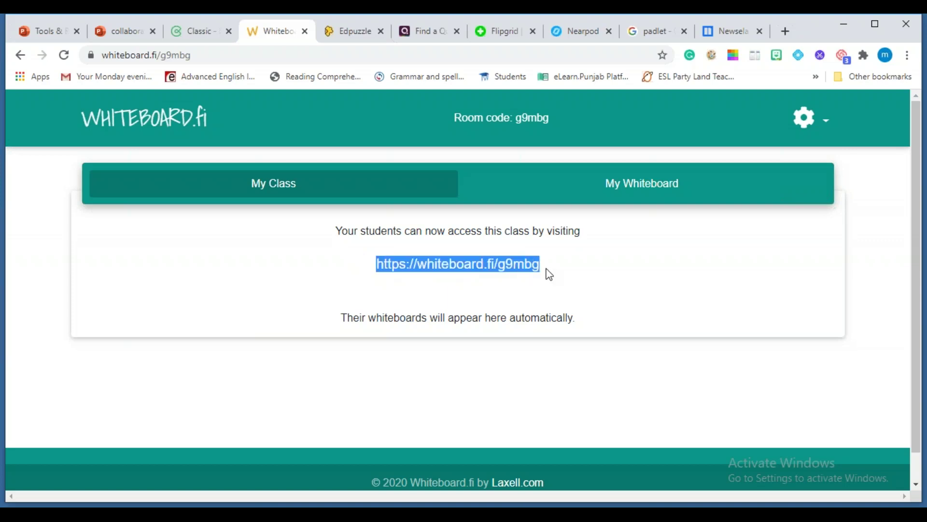
right_click(488, 264)
left_click(503, 275)
key("alt+Tab")
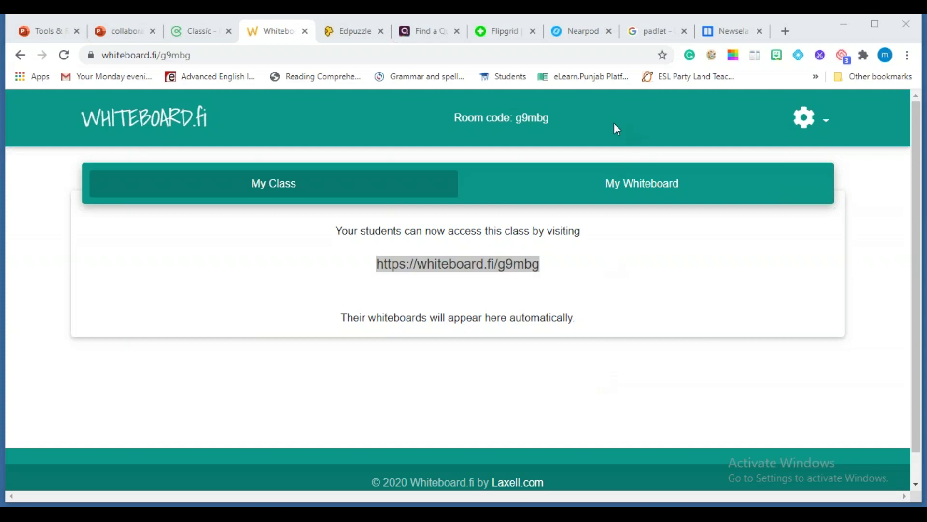
key("alt+Tab")
mouse_move(583, 512)
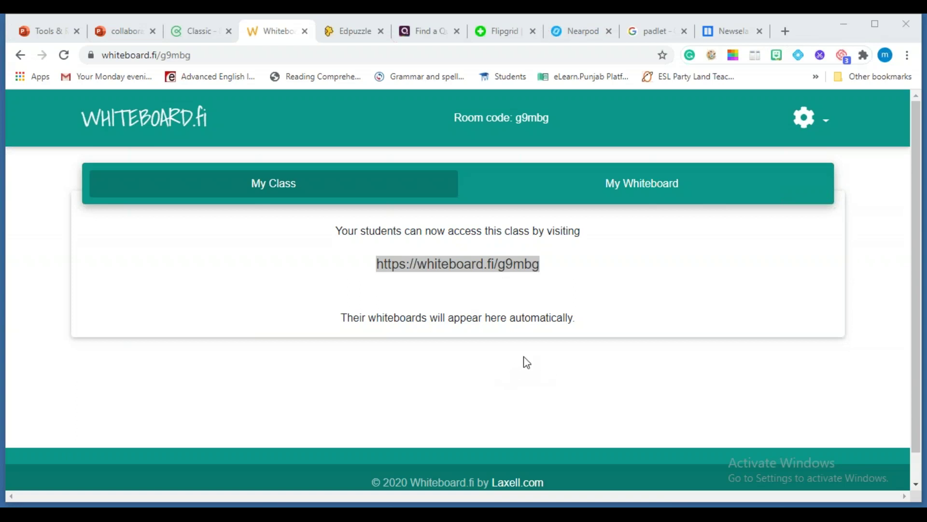
key("F5")
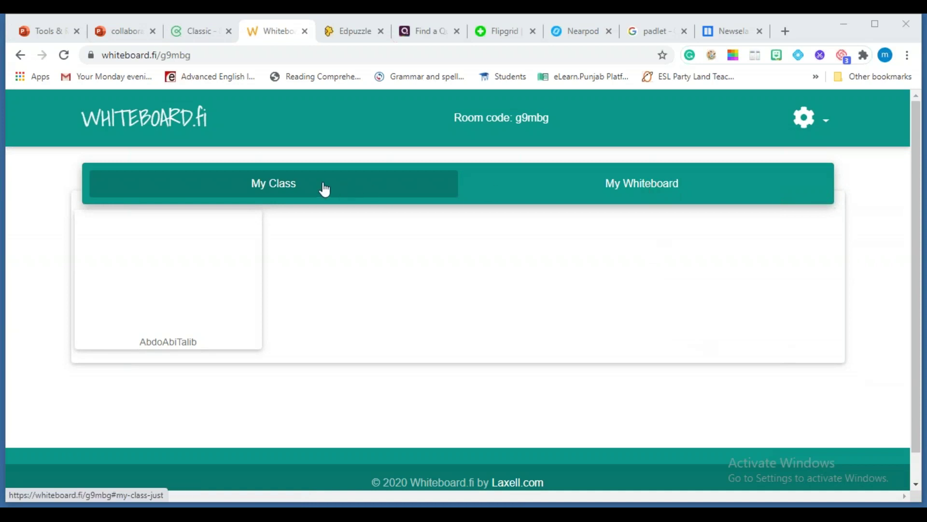
Step: View the teacher's own whiteboard and return to the class overview to check the students' whiteboards
left_click(646, 185)
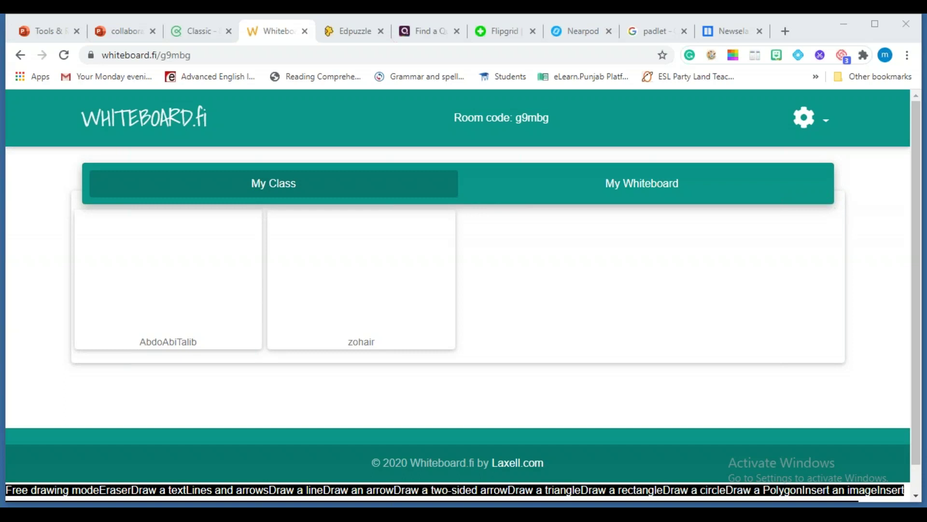
scroll(636, 246, "down", 1)
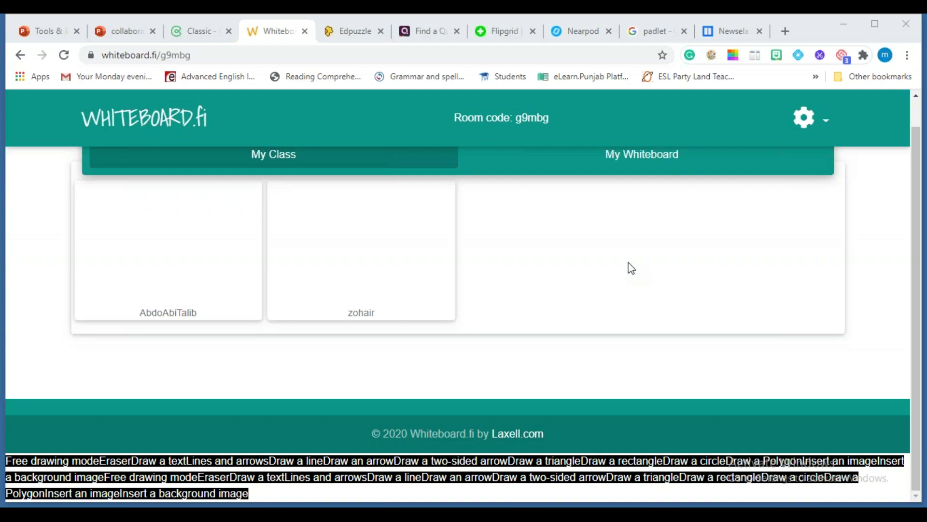
left_click(637, 162)
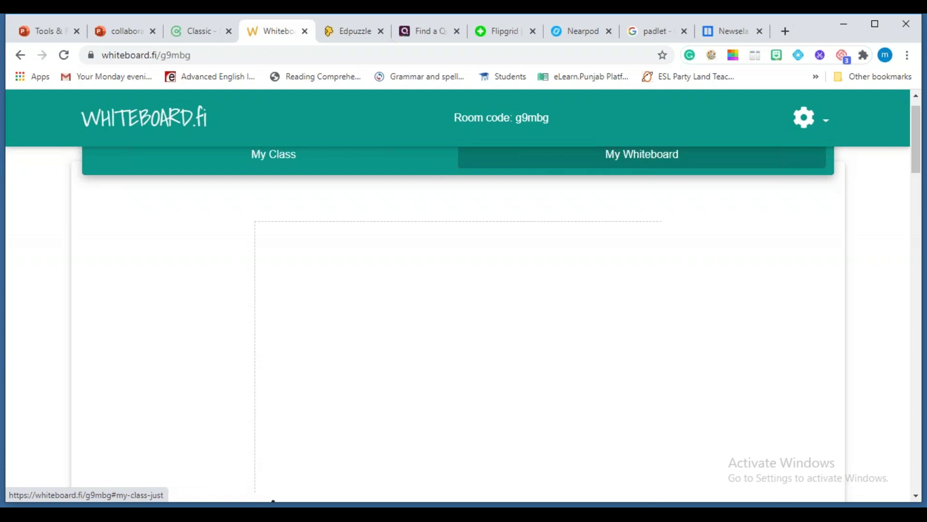
left_click(285, 161)
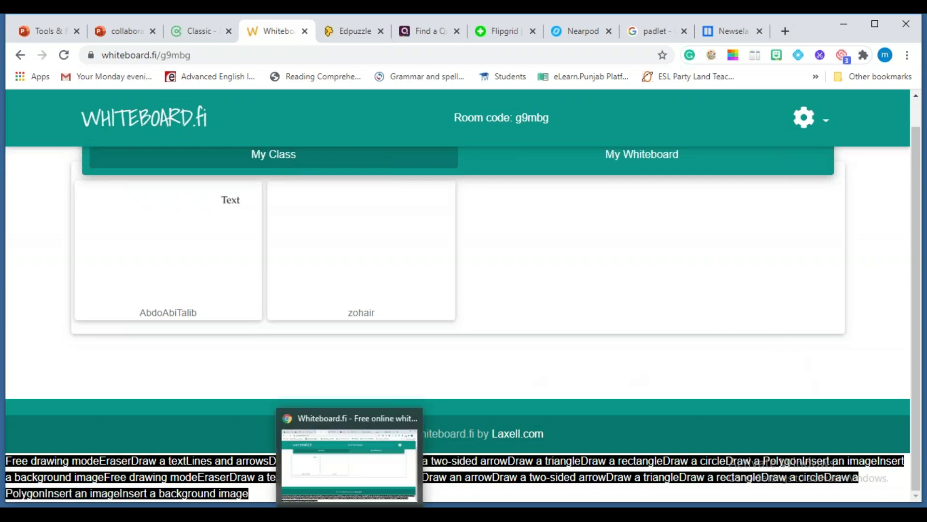
mouse_move(549, 504)
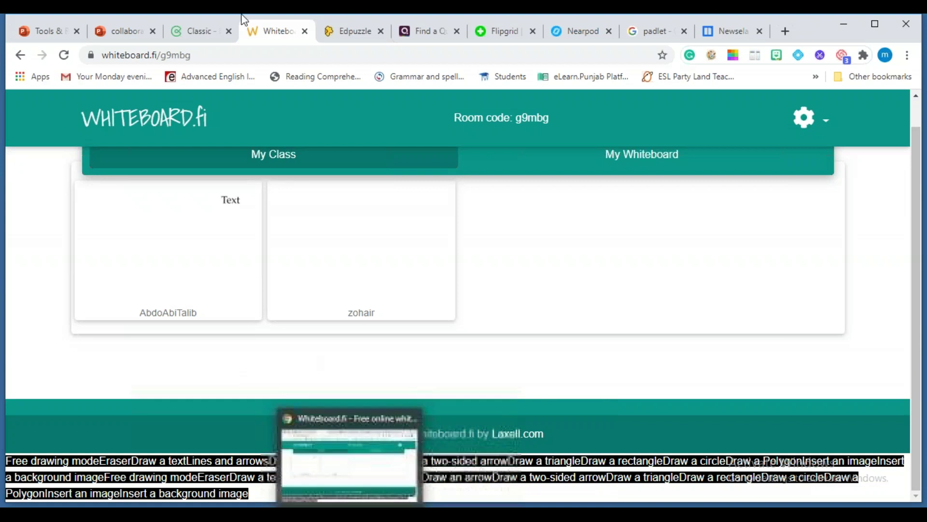
Step: Switch to Edpuzzle from the Websites slide and review its content sections and popular channels
left_click(49, 32)
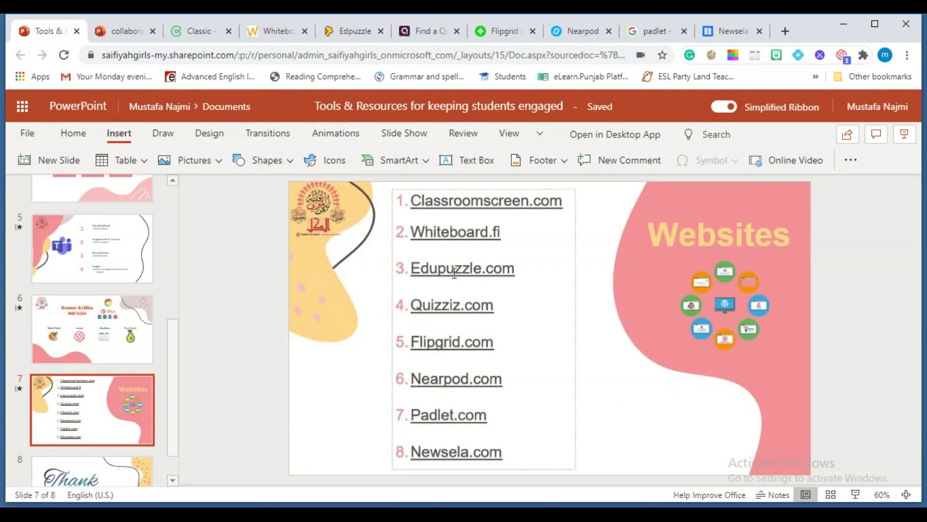
left_click(354, 32)
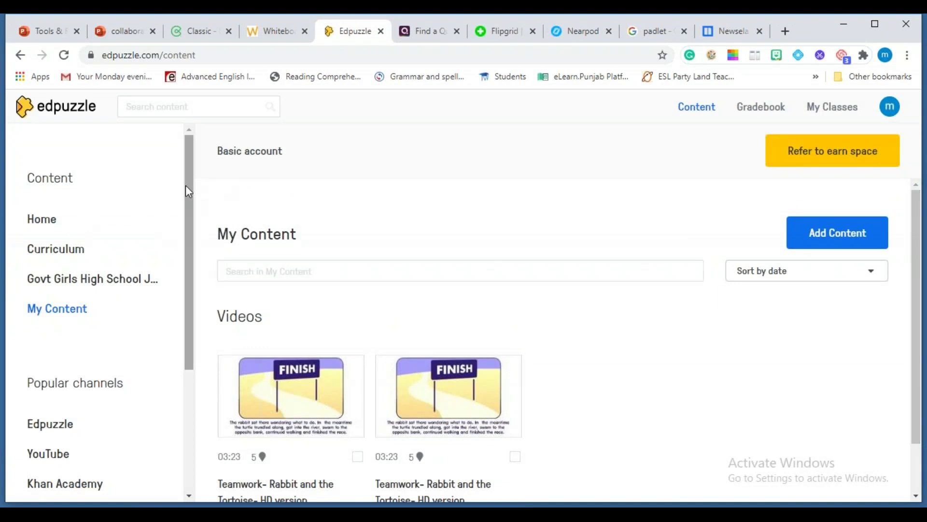
left_click_drag(191, 184, 184, 324)
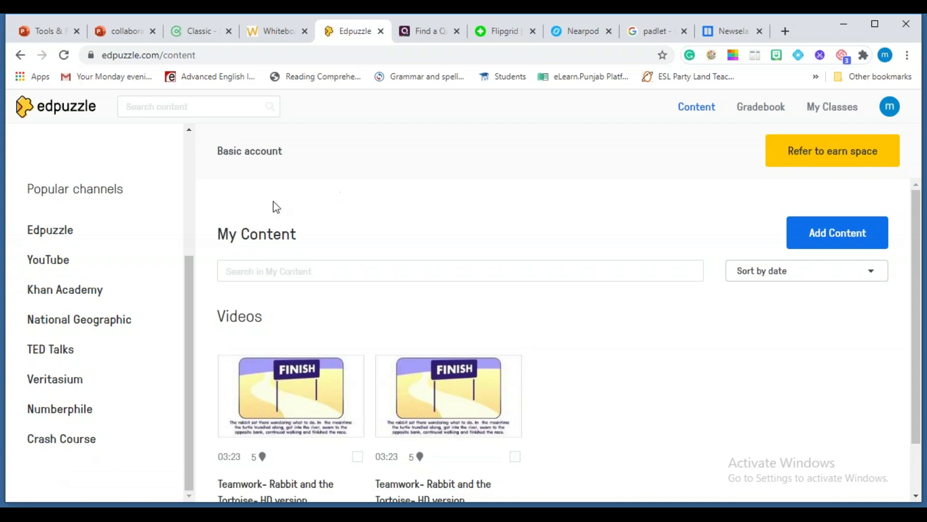
left_click_drag(187, 283, 162, 190)
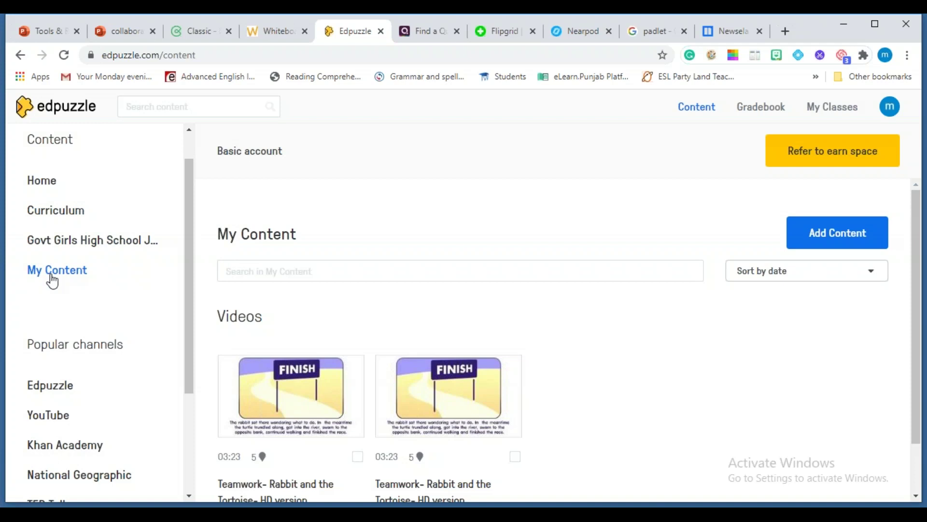
scroll(53, 282, "down", 3)
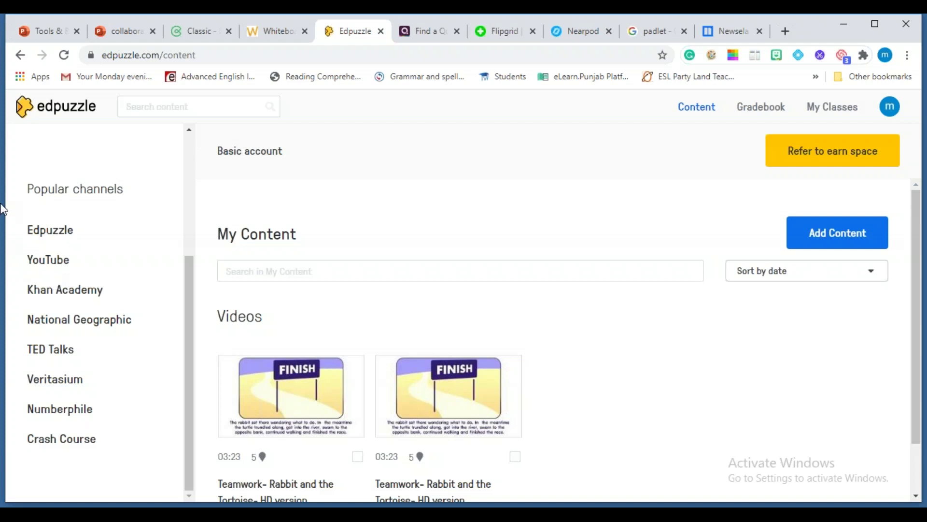
Step: Switch to Quizizz from the Websites slide and open the one-question Demo1 quiz from the account's own quizzes
left_click(49, 32)
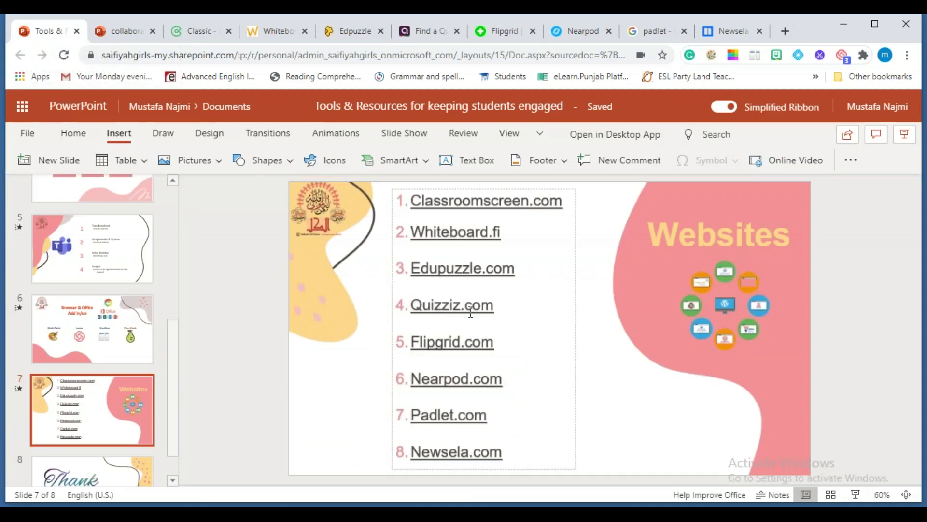
left_click(428, 37)
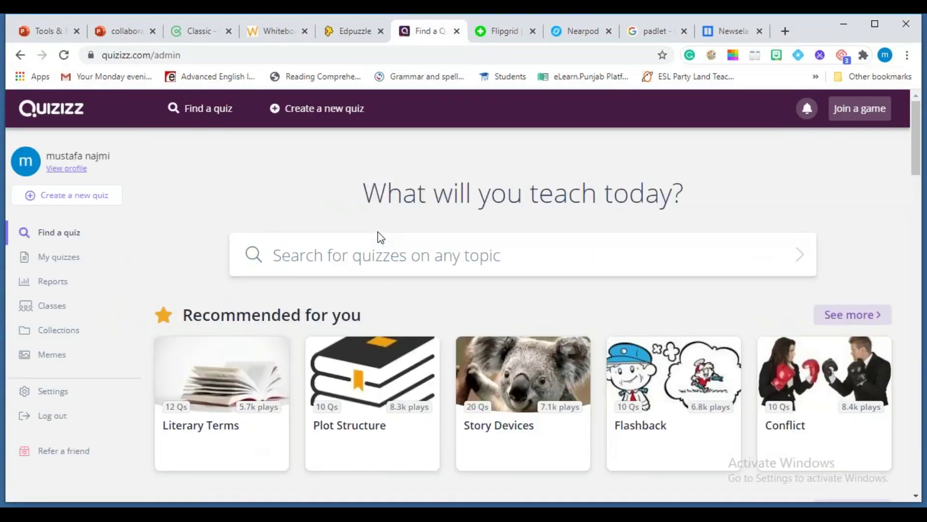
left_click(66, 264)
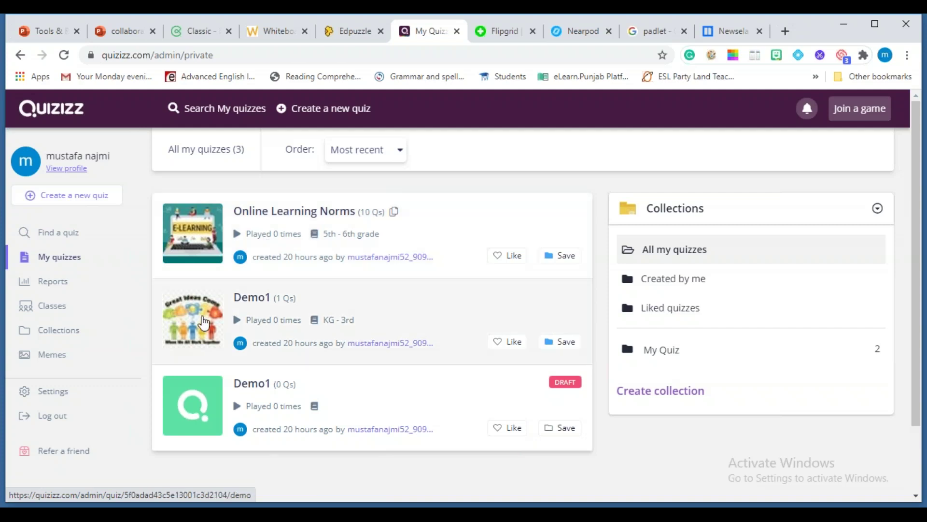
left_click(204, 322)
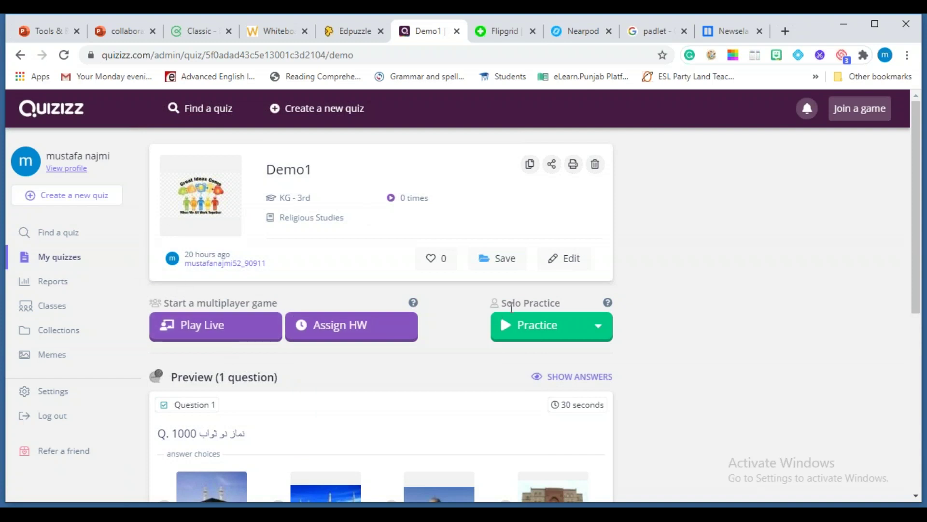
Step: Play the Demo1 quiz as solo practice and have its question read aloud
left_click(540, 331)
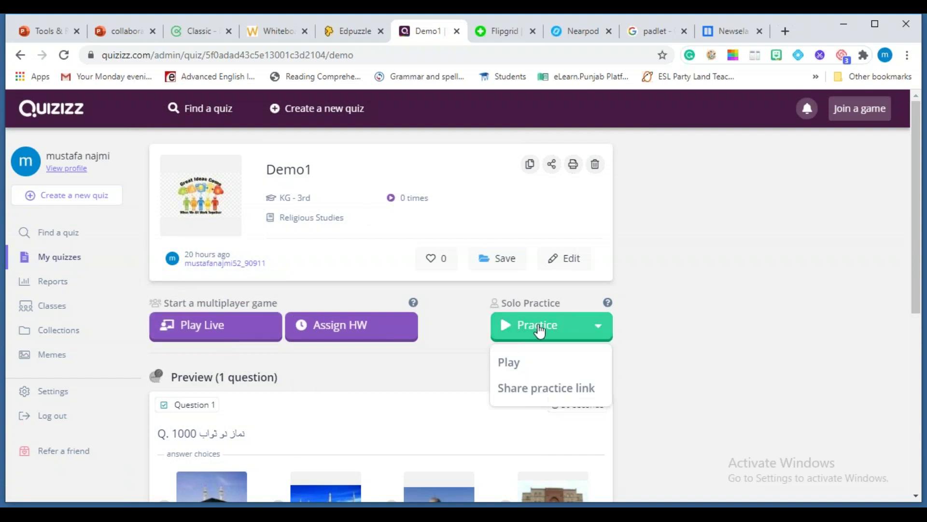
left_click(507, 363)
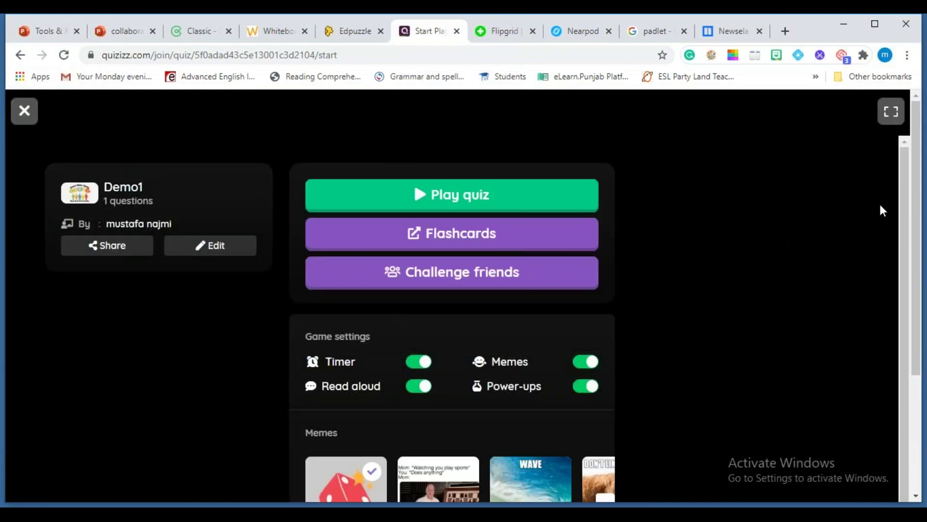
left_click(464, 196)
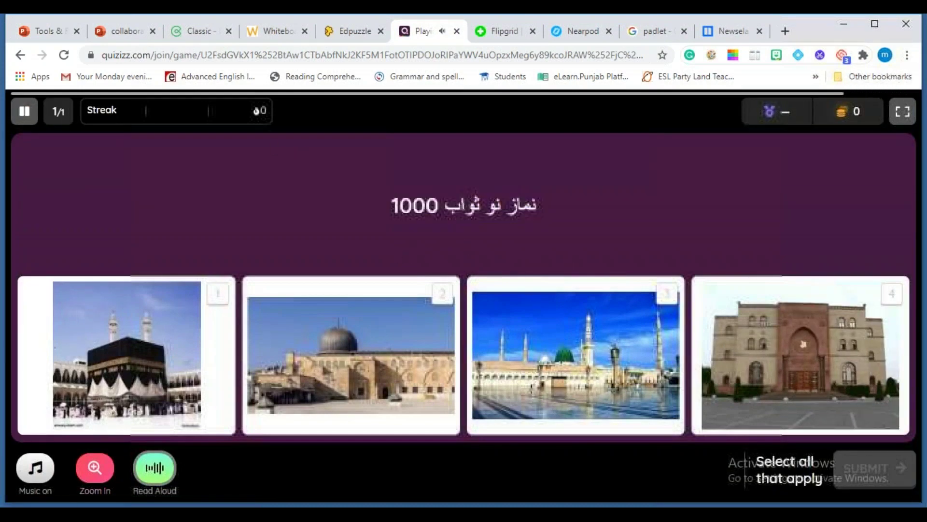
left_click(155, 471)
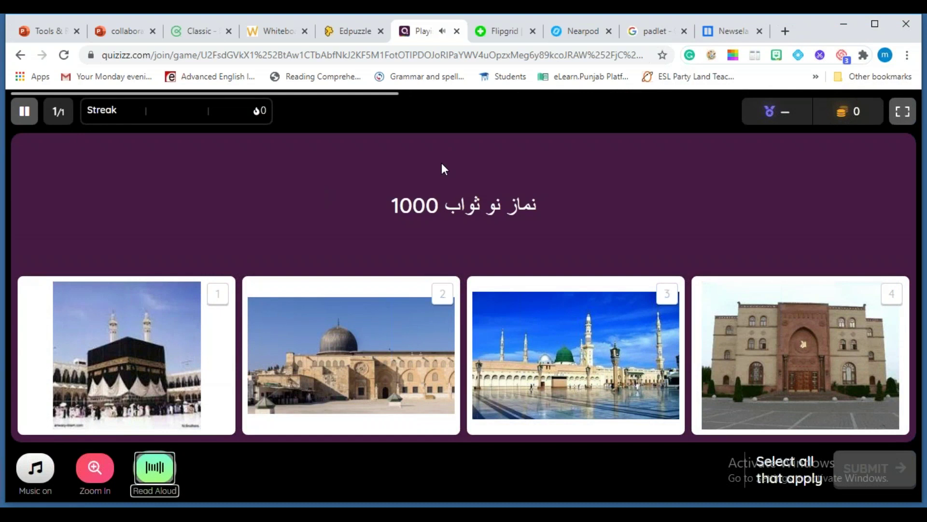
Step: Close the running quiz and return to the Websites slide of the Tools & Resources presentation
left_click(457, 31)
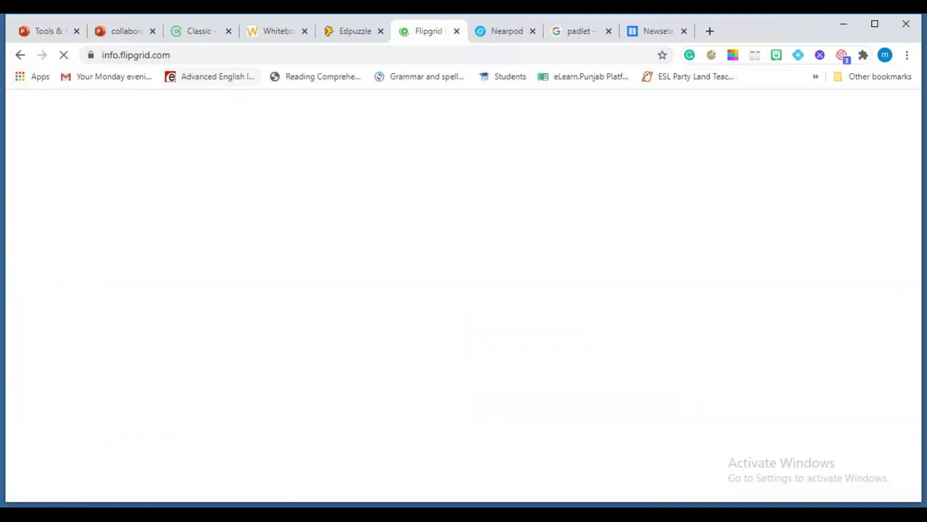
left_click(41, 32)
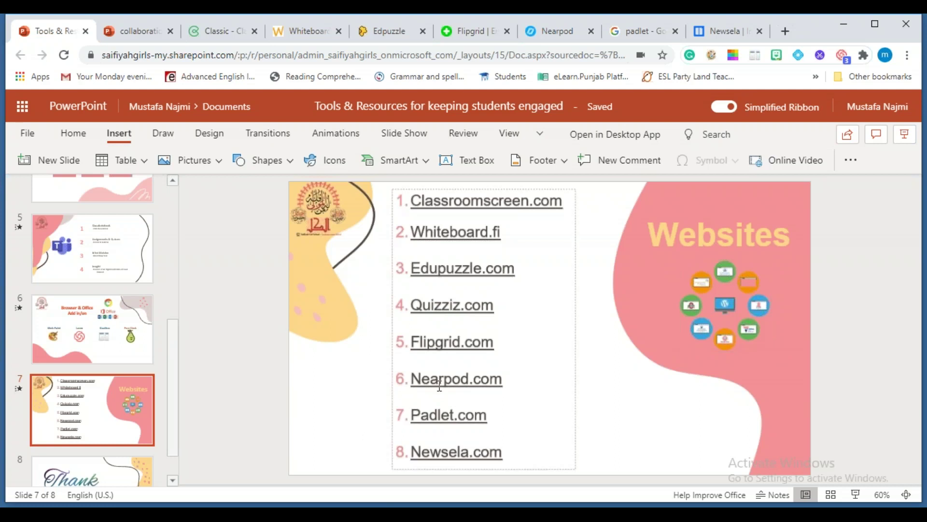
Step: Switch to Nearpod and open the preview of the "Why Are Mondays So Hard?" lesson from My Library
left_click(547, 35)
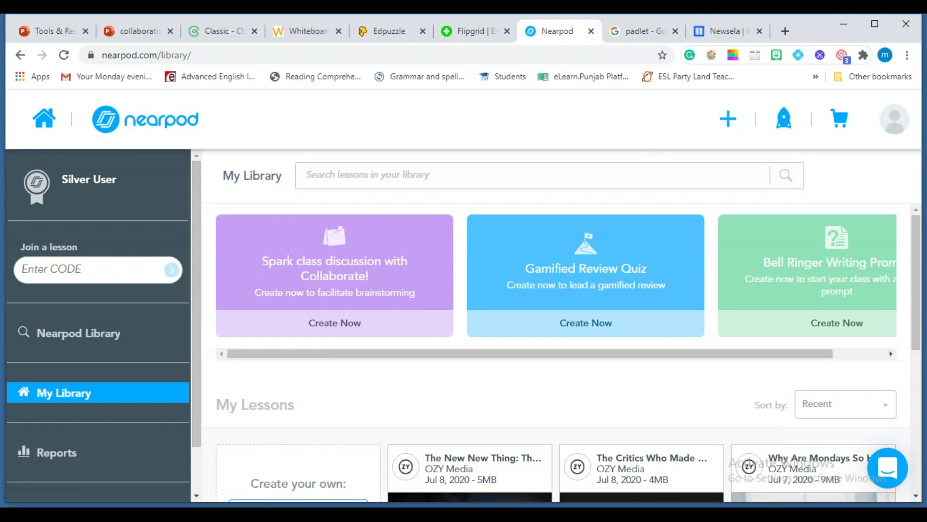
left_click(78, 337)
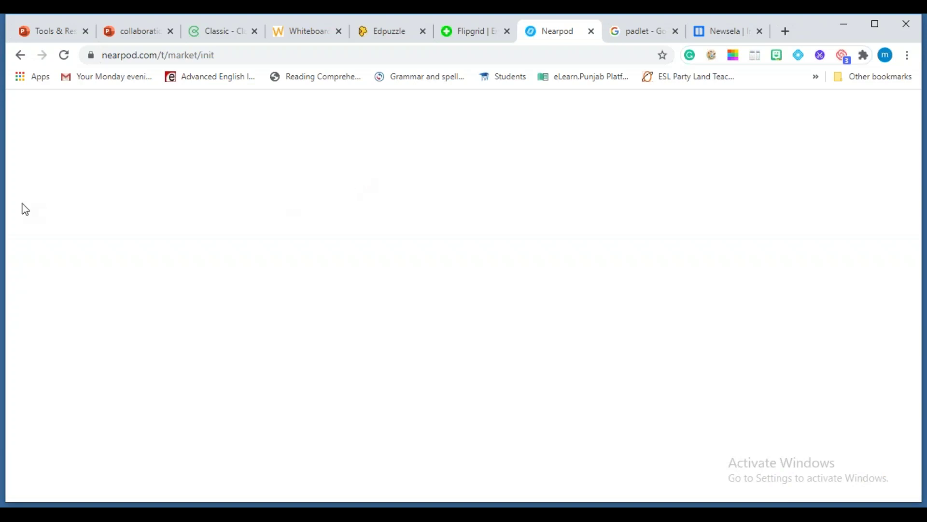
left_click(20, 56)
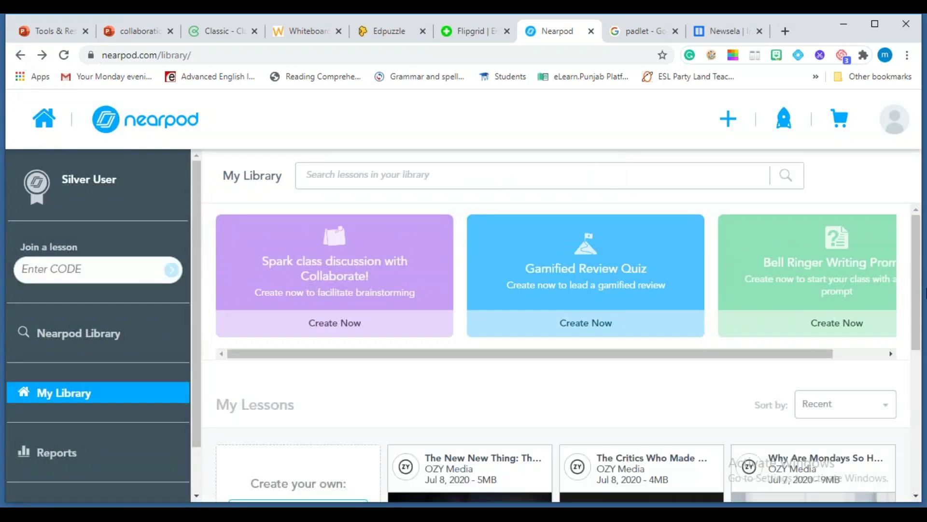
scroll(922, 289, "down", 5)
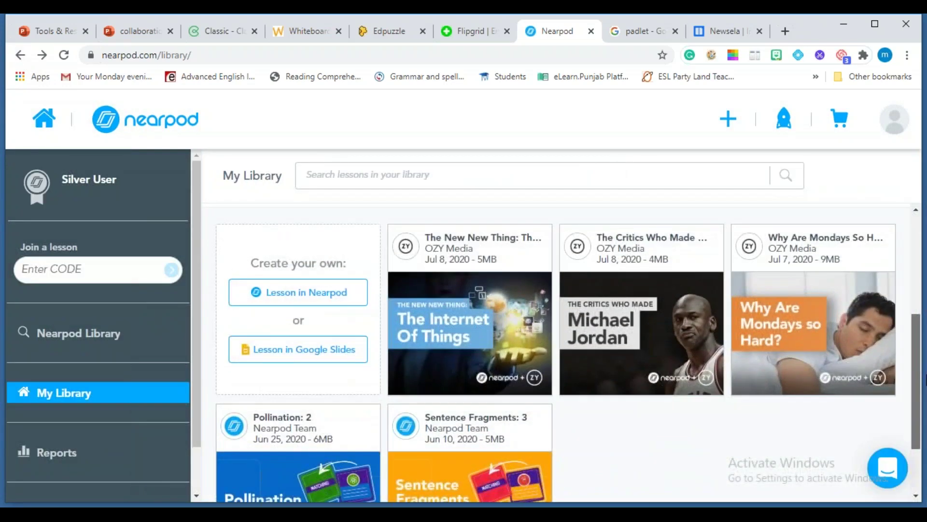
scroll(812, 338, "down", 1)
mouse_move(797, 305)
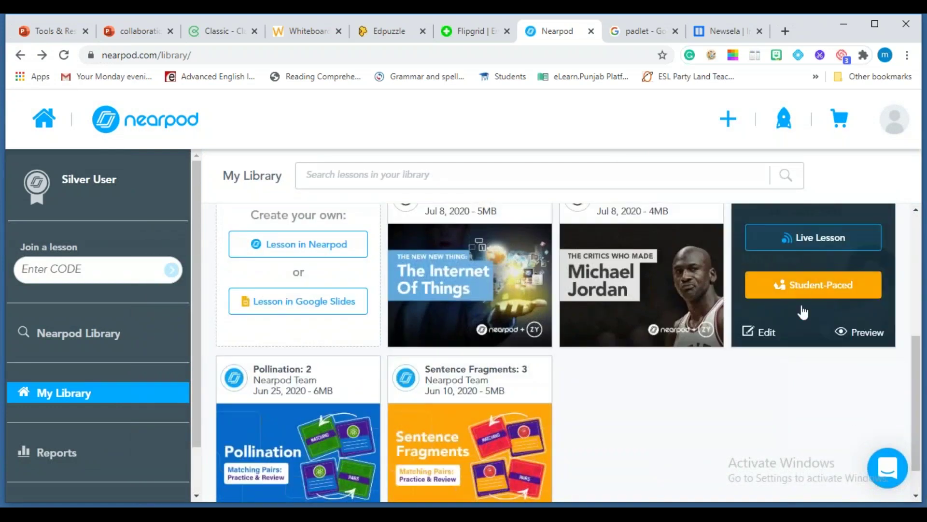
left_click(868, 333)
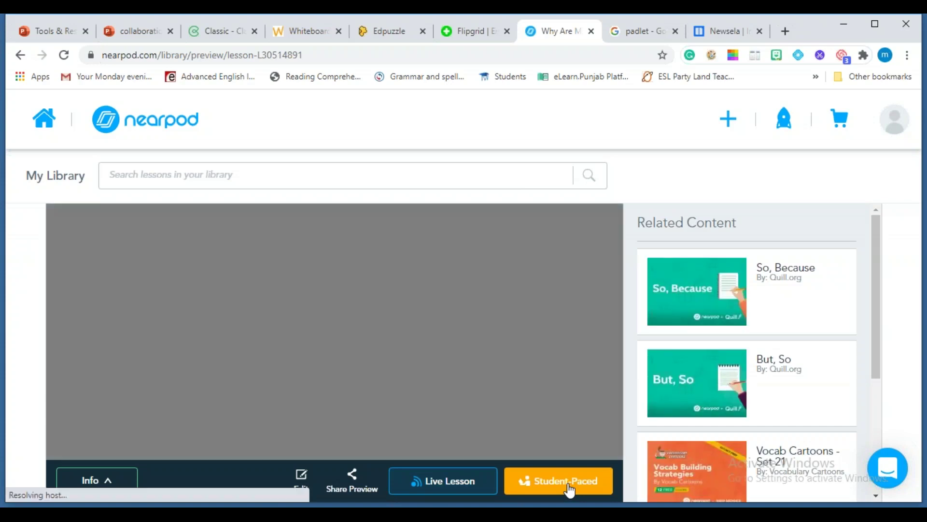
left_click_drag(876, 342, 886, 379)
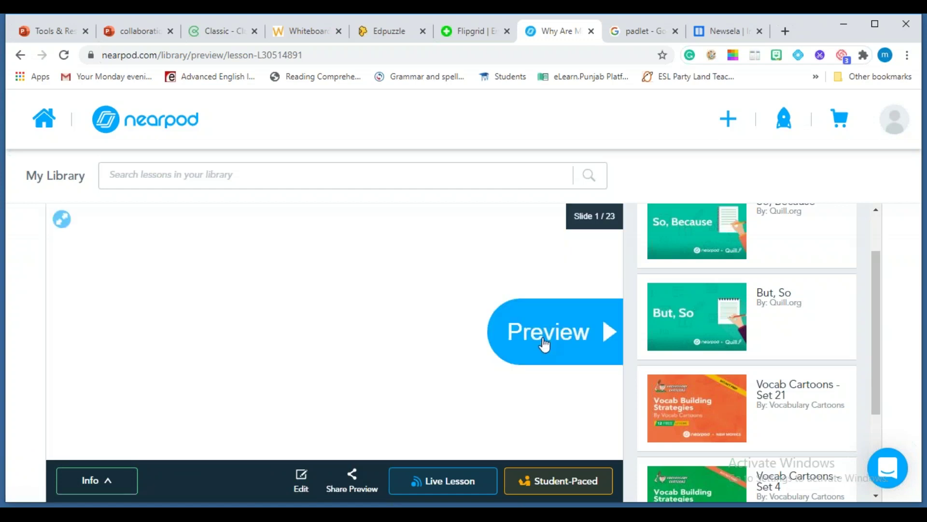
Step: Page through the lesson preview up to slide 9, examining the objectives, the drawing question and the answer options about flying
left_click(549, 335)
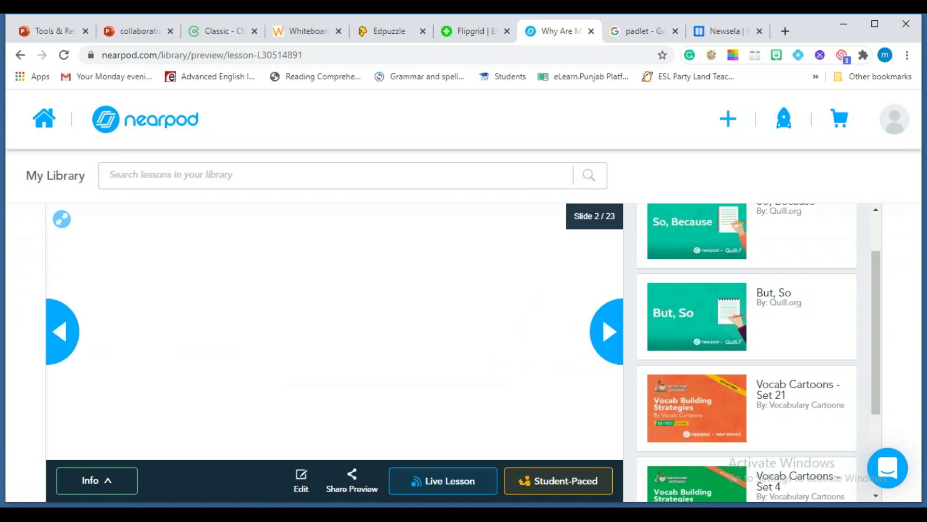
left_click(609, 335)
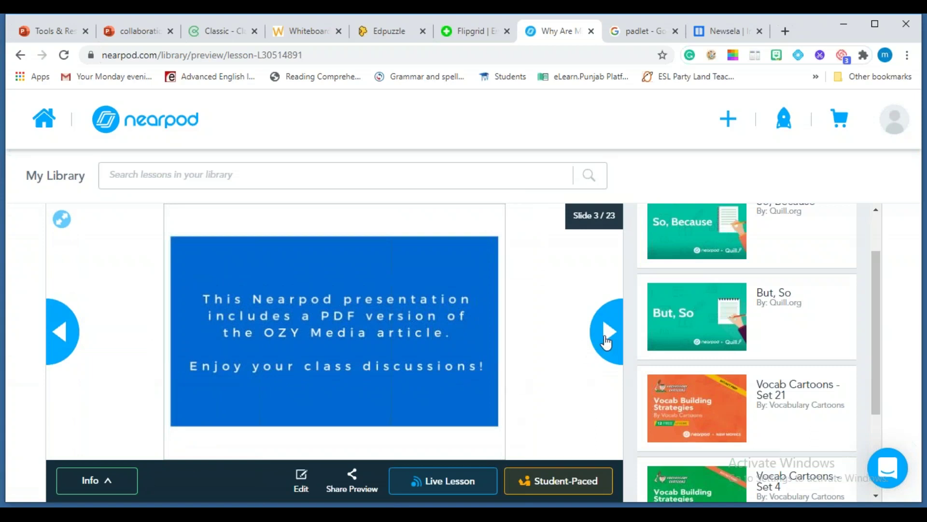
left_click(606, 333)
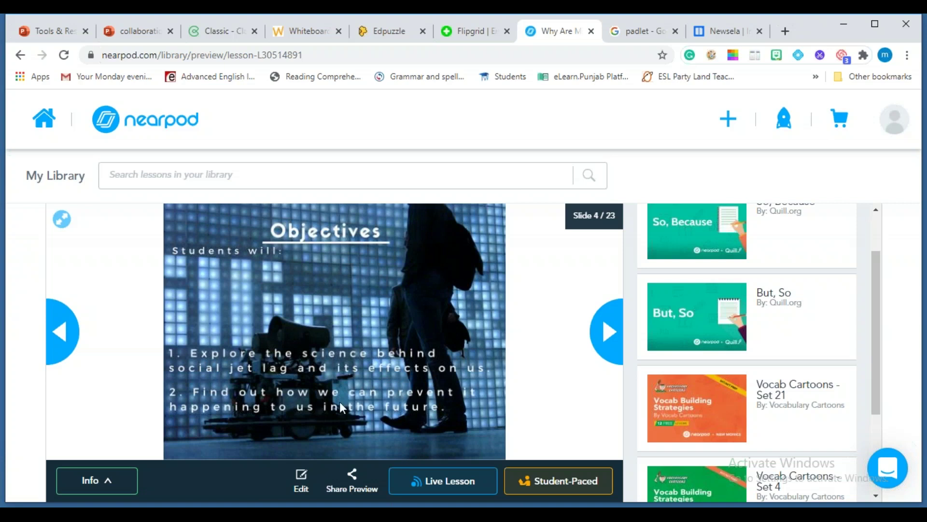
left_click(610, 333)
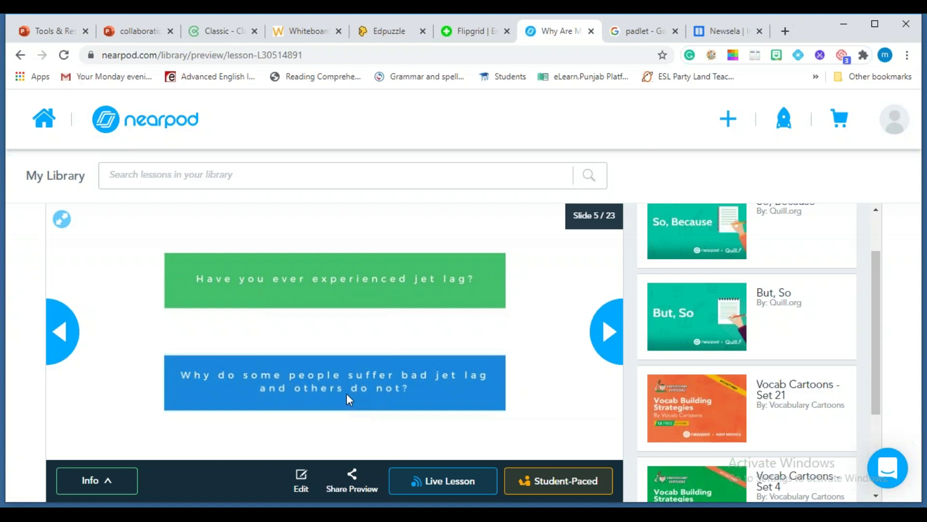
left_click(610, 332)
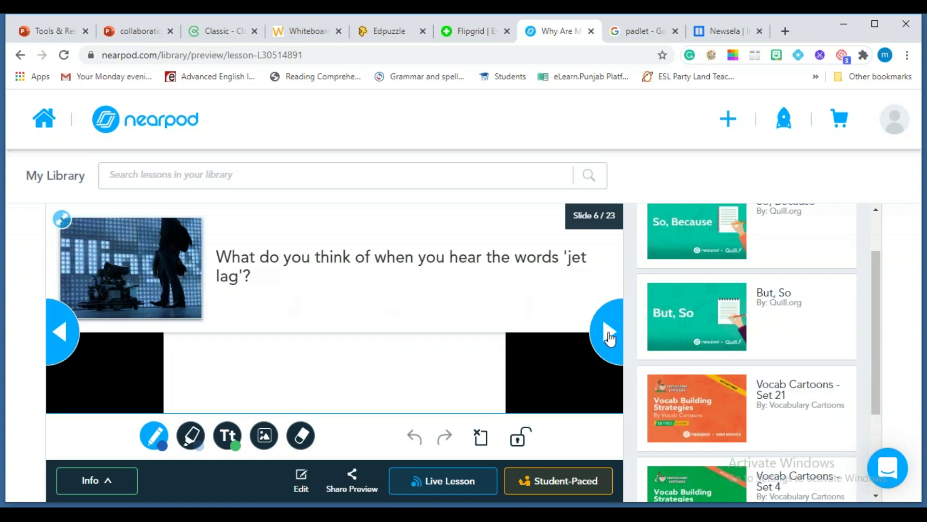
left_click(609, 333)
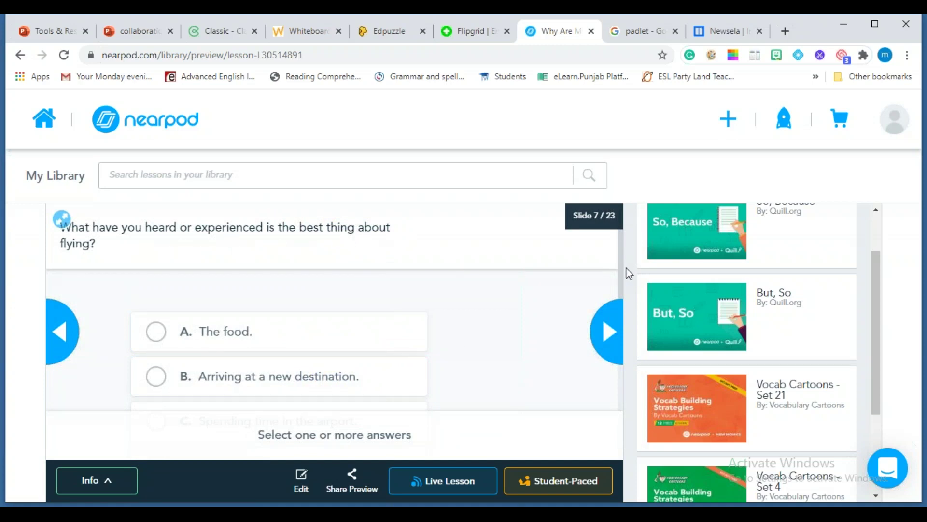
scroll(619, 290, "down", 1)
left_click_drag(618, 298, 628, 328)
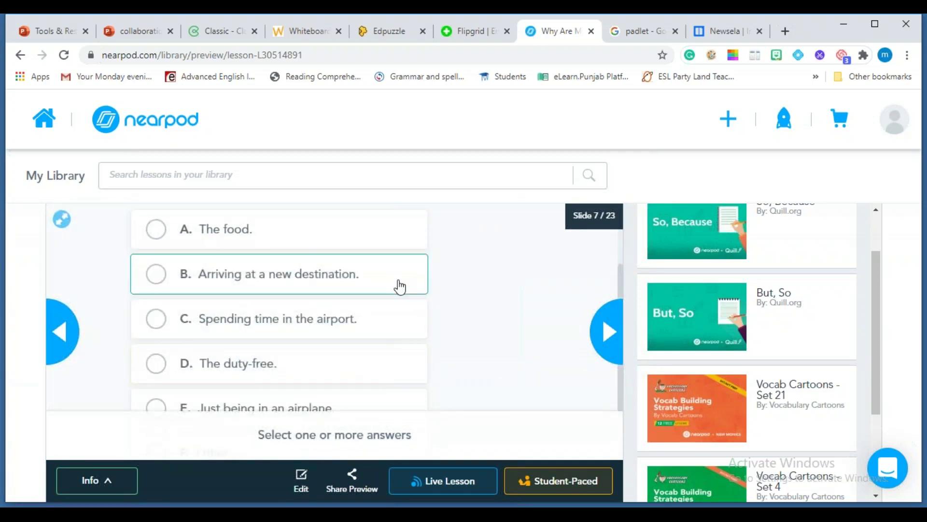
left_click(601, 328)
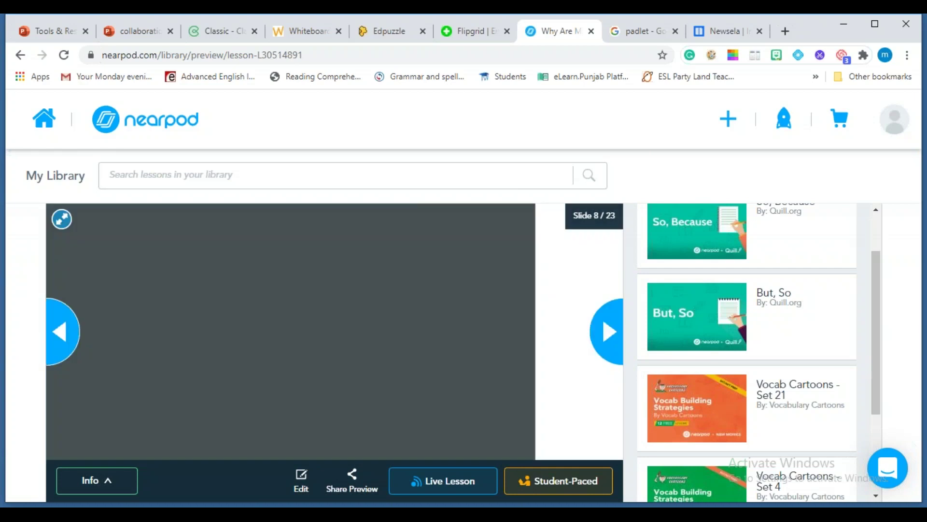
key("Right")
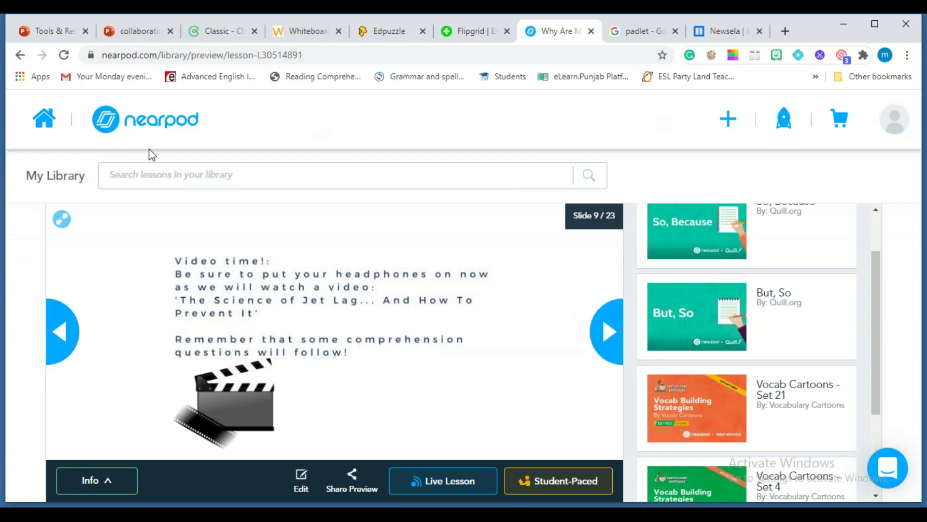
Step: Leave the lesson preview for My Library, and open the Nearpod Library to review its price, subject, grade and resource type filters
left_click(45, 124)
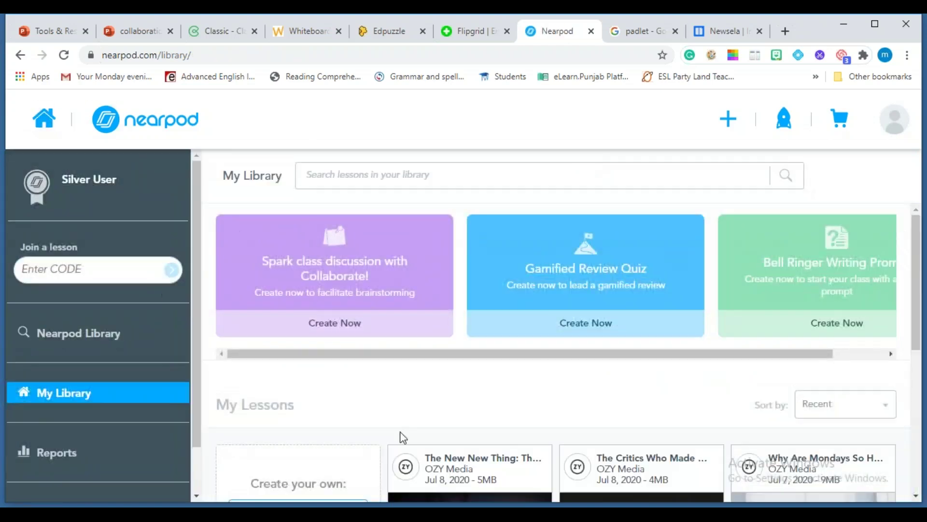
left_click_drag(916, 224, 916, 263)
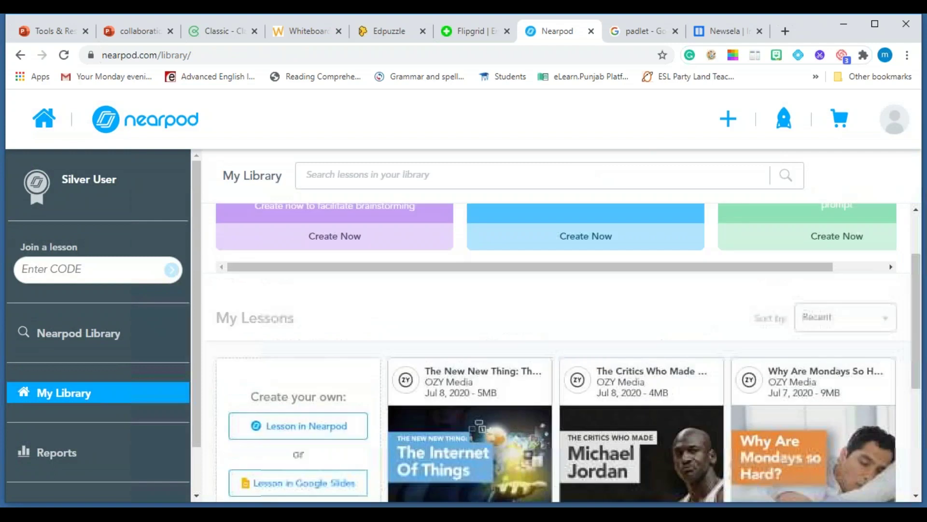
left_click_drag(197, 208, 199, 302)
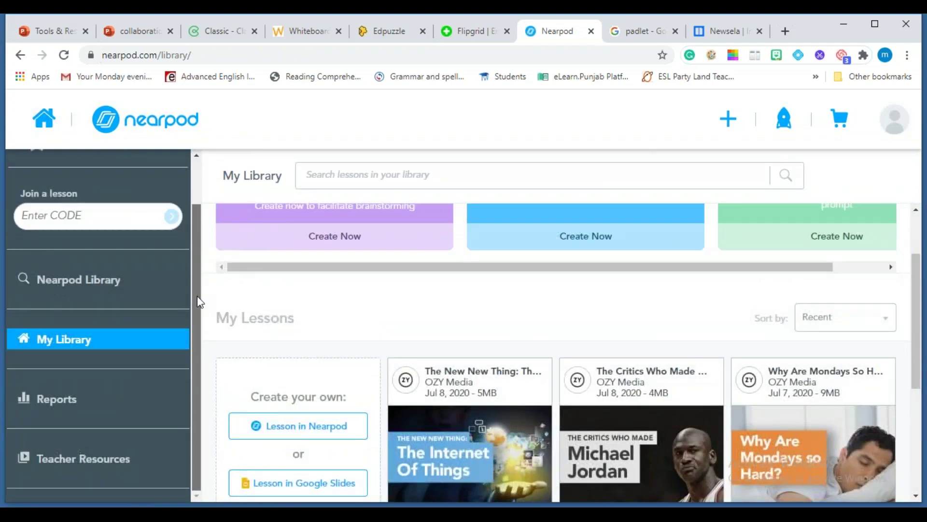
left_click(50, 279)
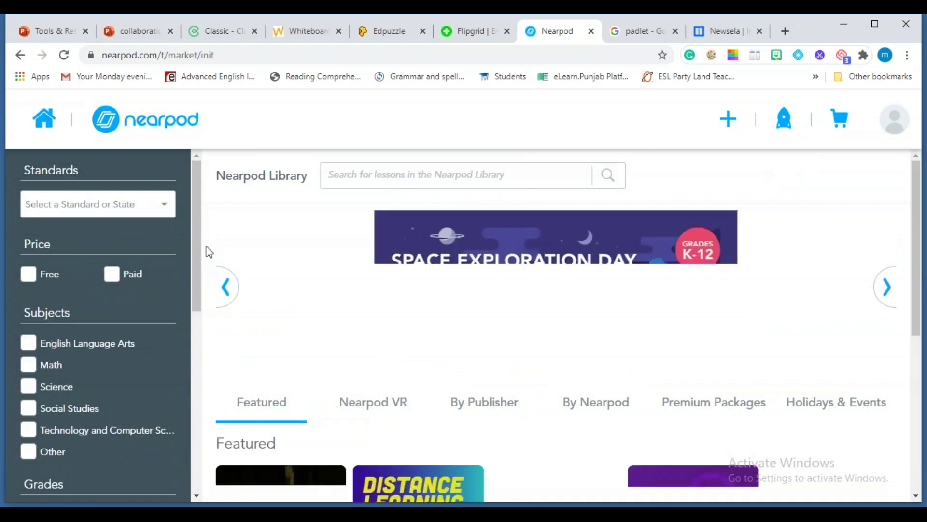
left_click_drag(195, 244, 192, 435)
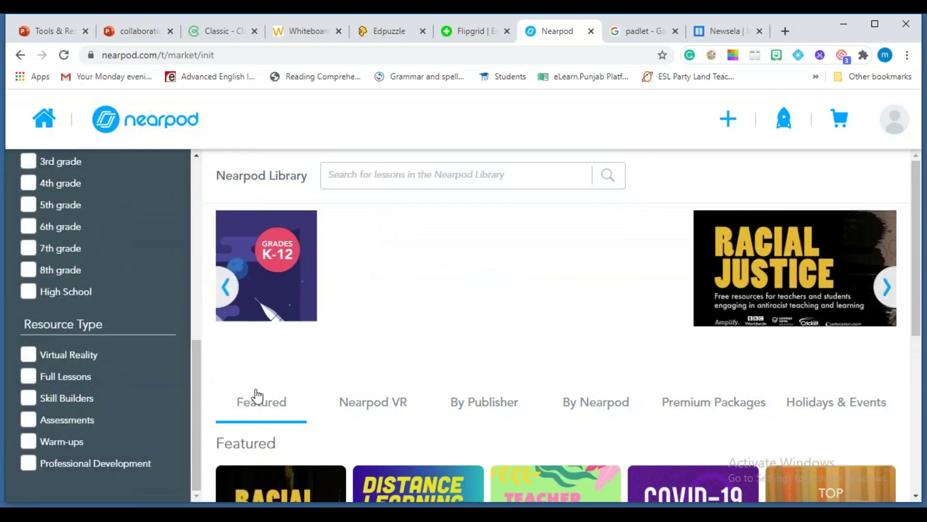
left_click_drag(189, 395, 205, 124)
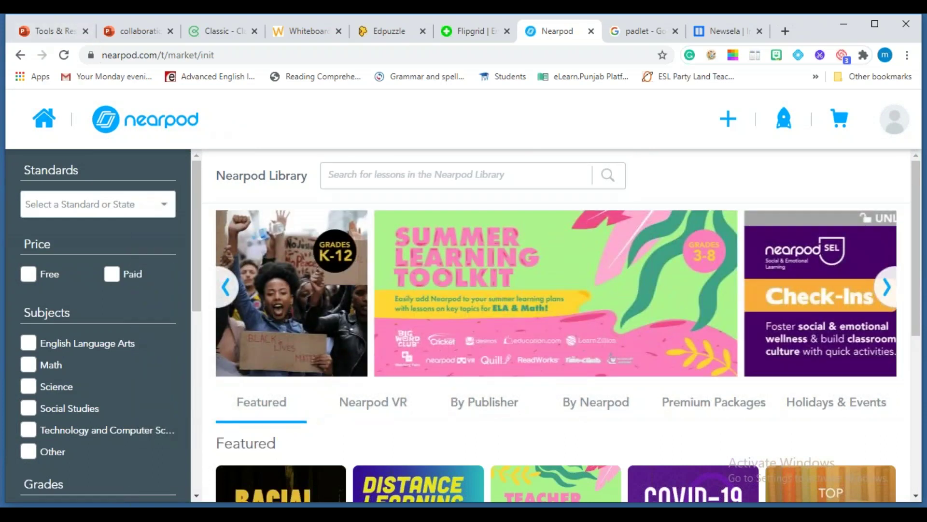
Step: Switch to Newsela by way of the Websites slide and open the "Face masks with windows" article with its list of reading levels
left_click(49, 32)
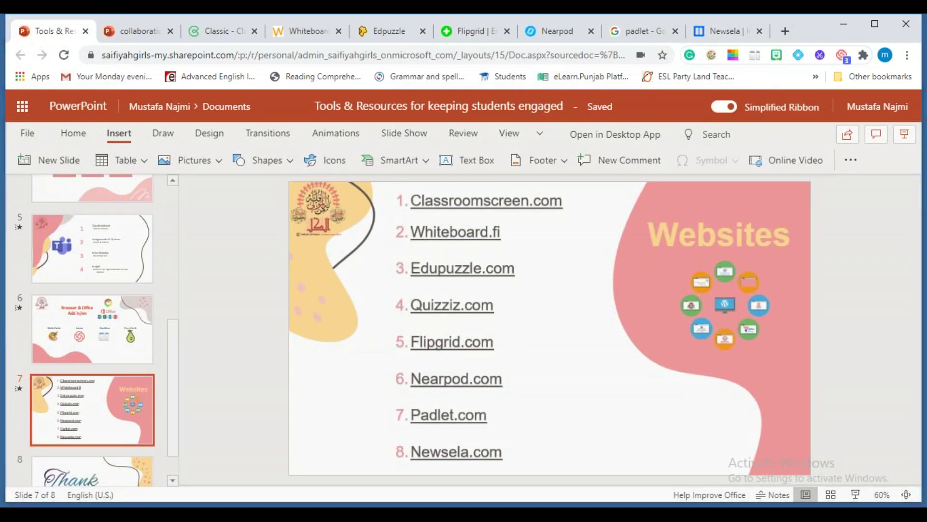
left_click(717, 29)
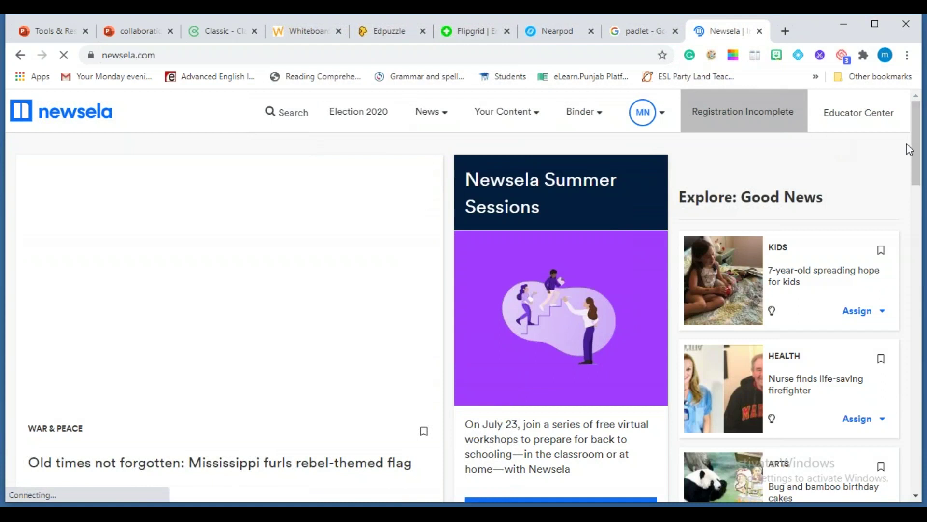
left_click_drag(914, 145, 915, 205)
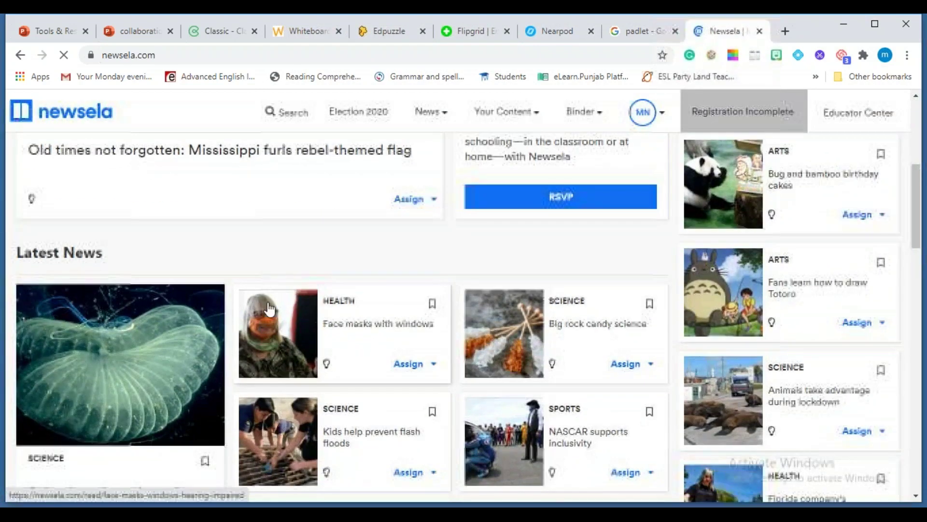
left_click(276, 322)
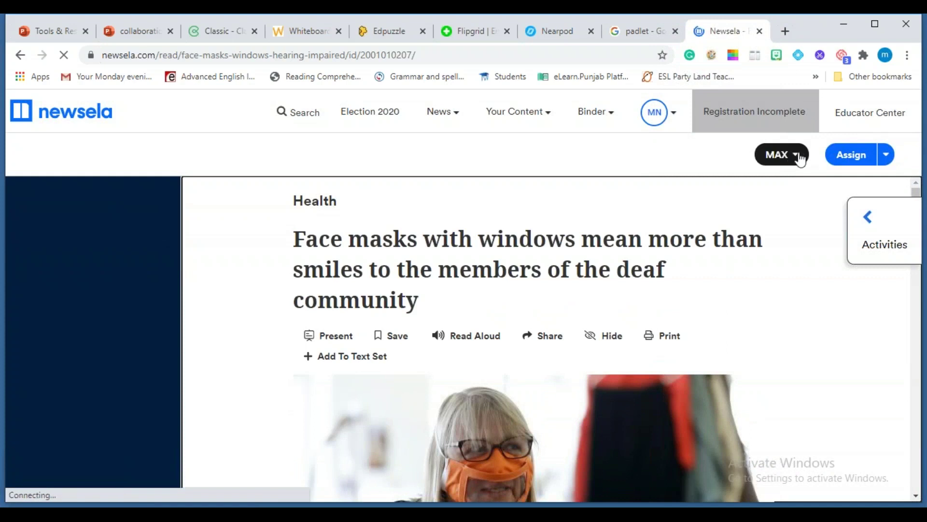
left_click(796, 158)
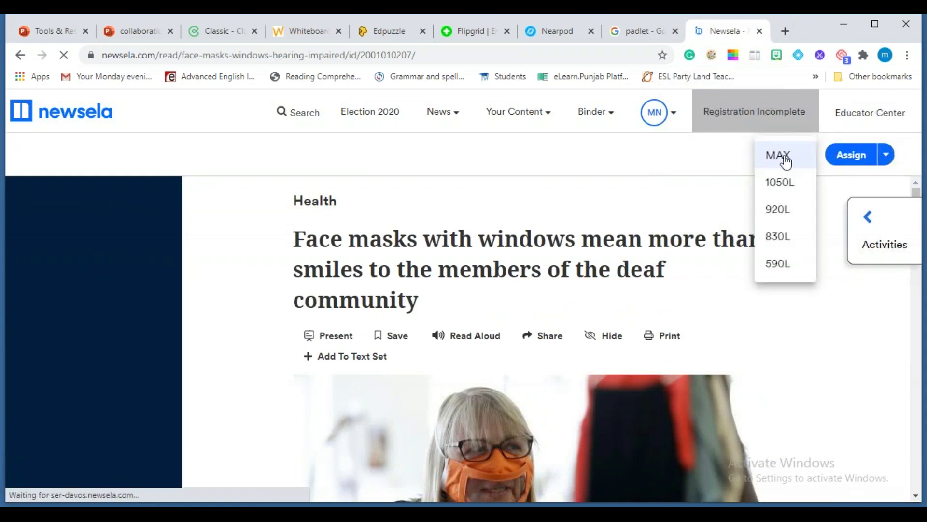